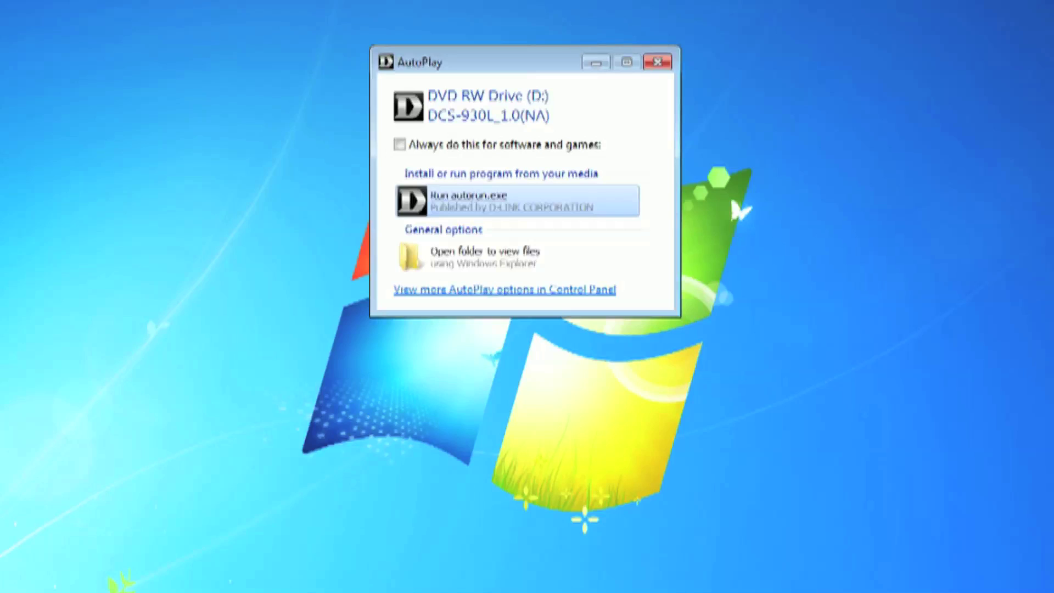
Run autorun.exe from the DCS-930L disc and approve the User Account Control prompt
left_click(482, 204)
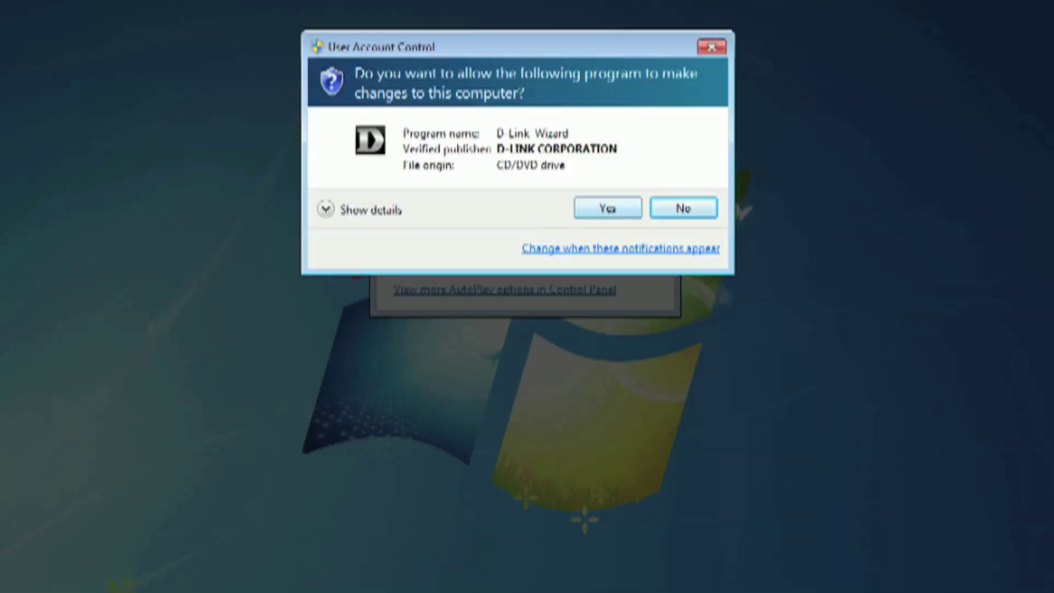
left_click(586, 215)
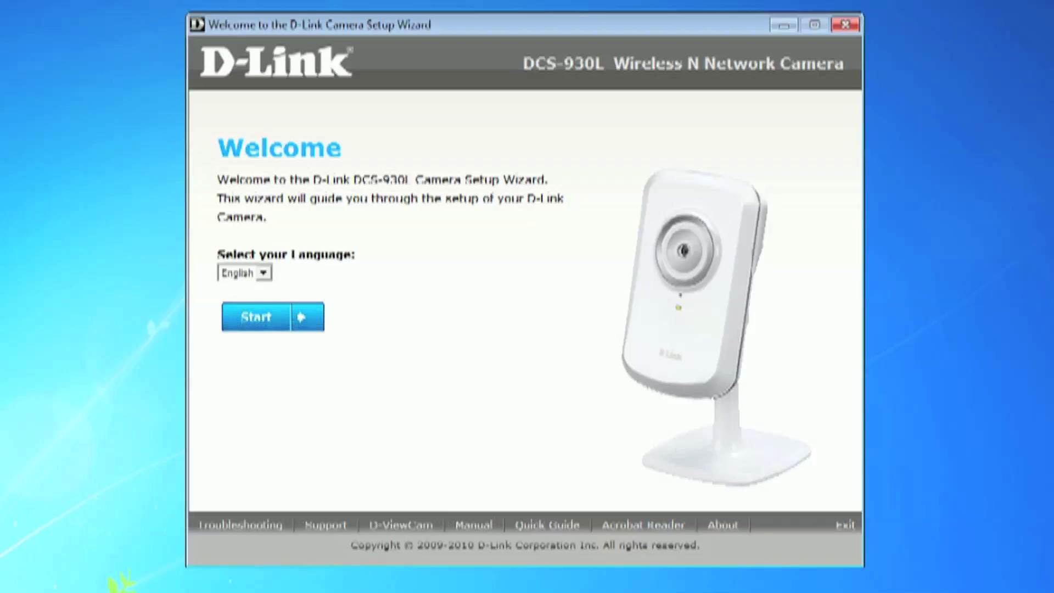
Start setup in English and continue without WPS support to hardware setup
key("Return")
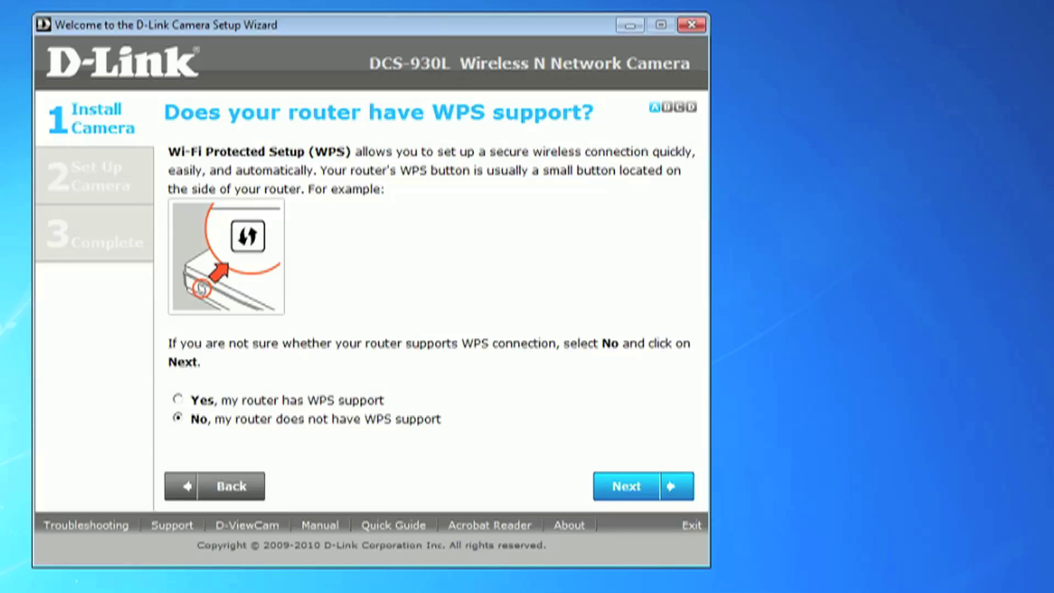
key("Return")
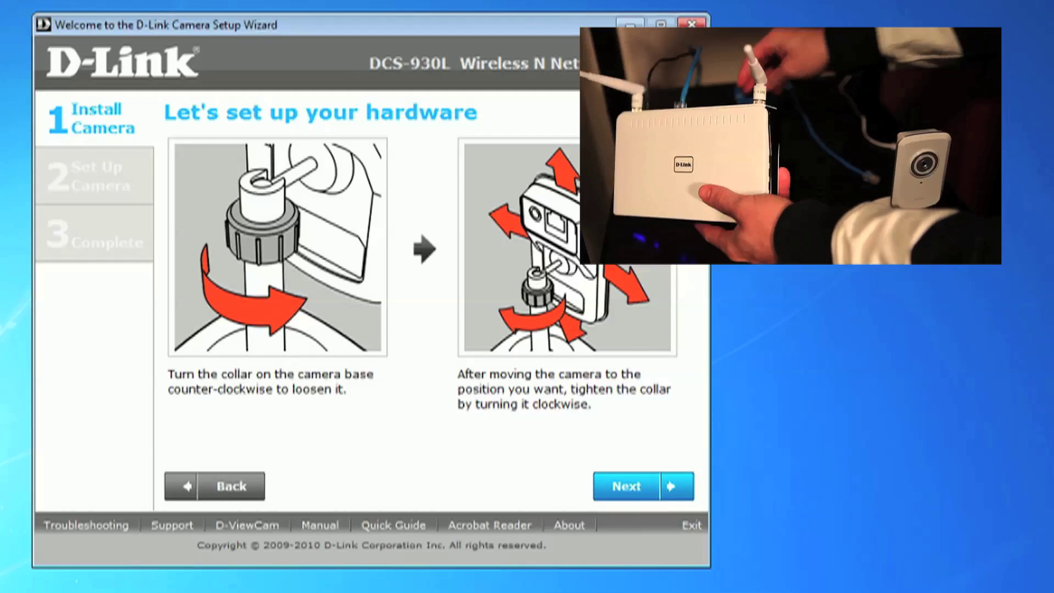
Advance past the hardware, Ethernet cable and power adapter pages to camera selection
key("Return")
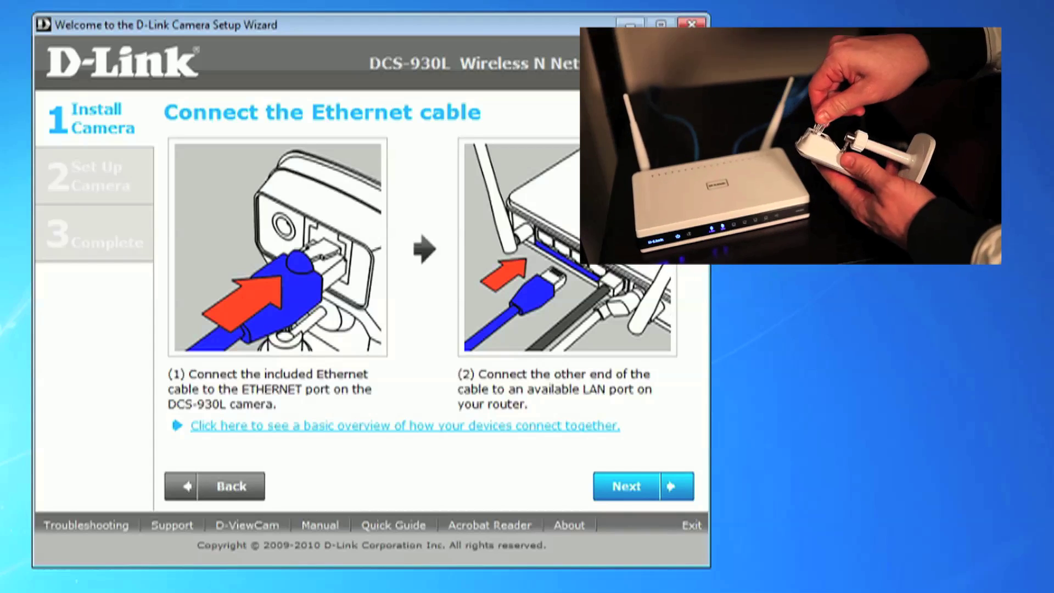
key("Return")
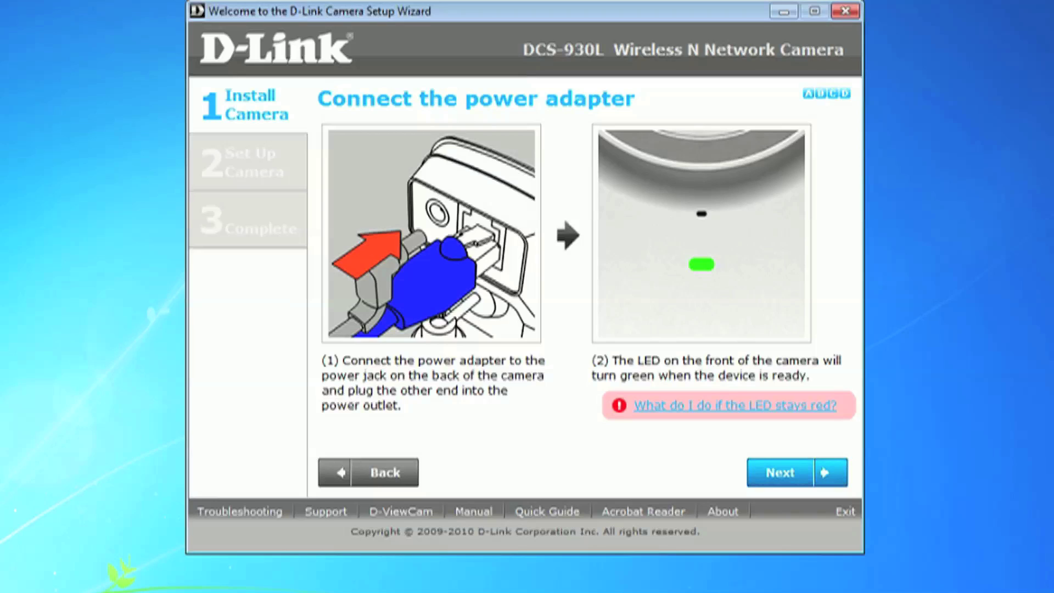
key("Return")
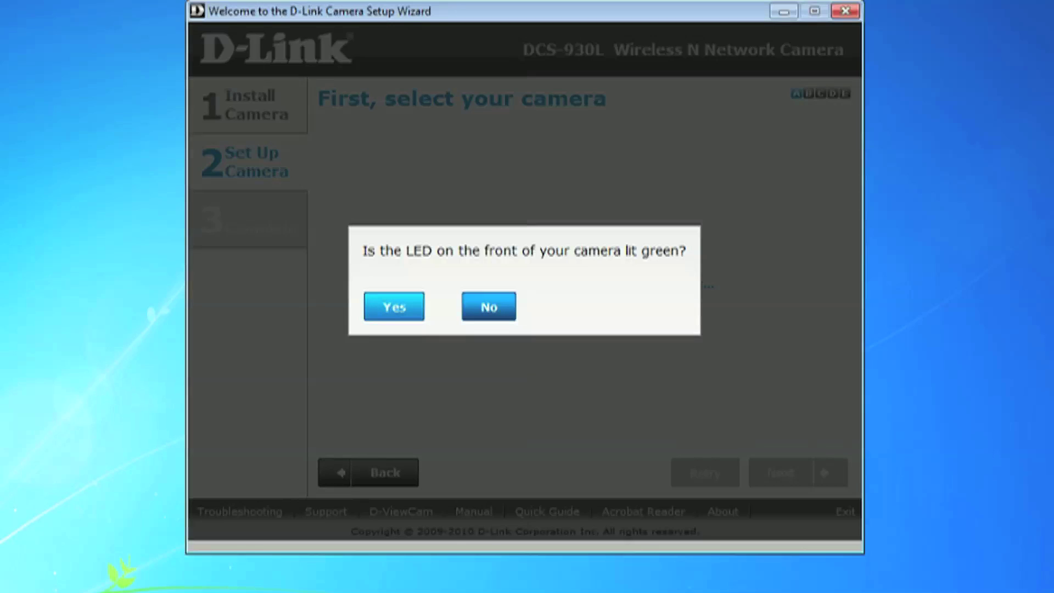
Confirm the camera LED is green and proceed with the detected DCS-930L
key("Return")
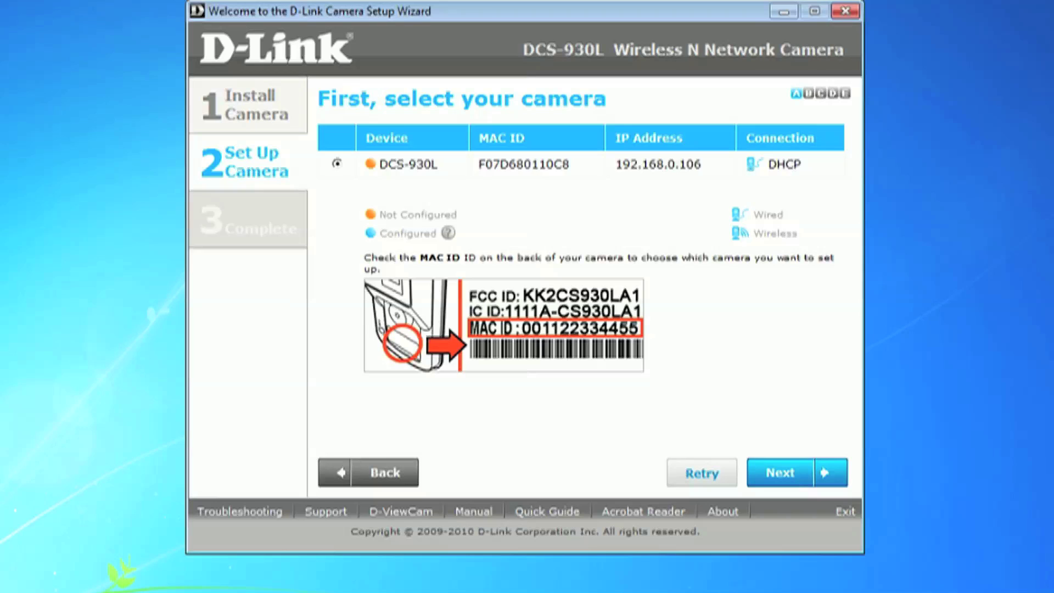
key("Return")
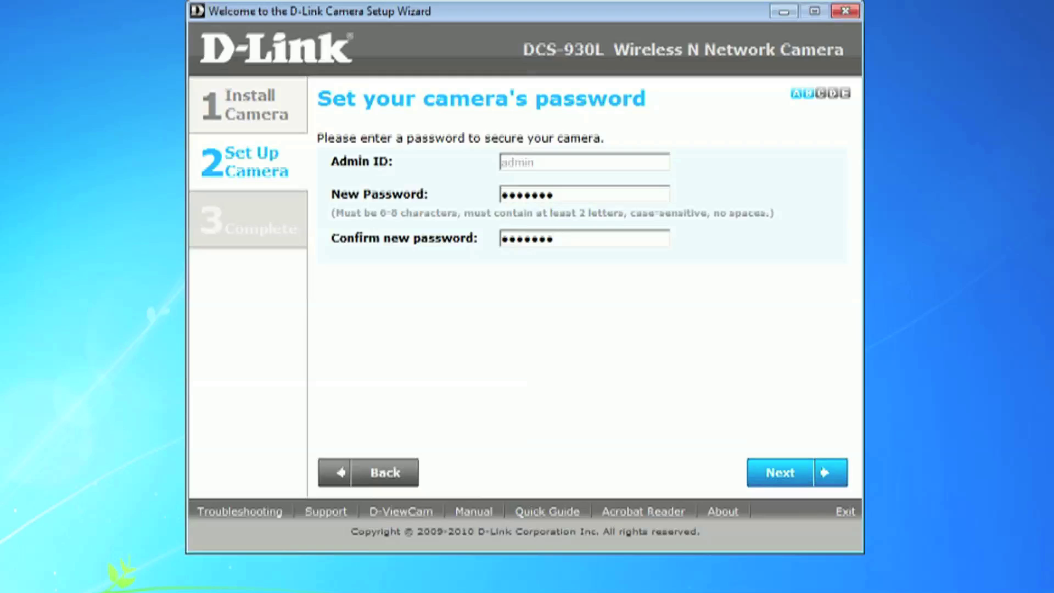
Save the new admin password and choose to connect the camera wirelessly
key("Return")
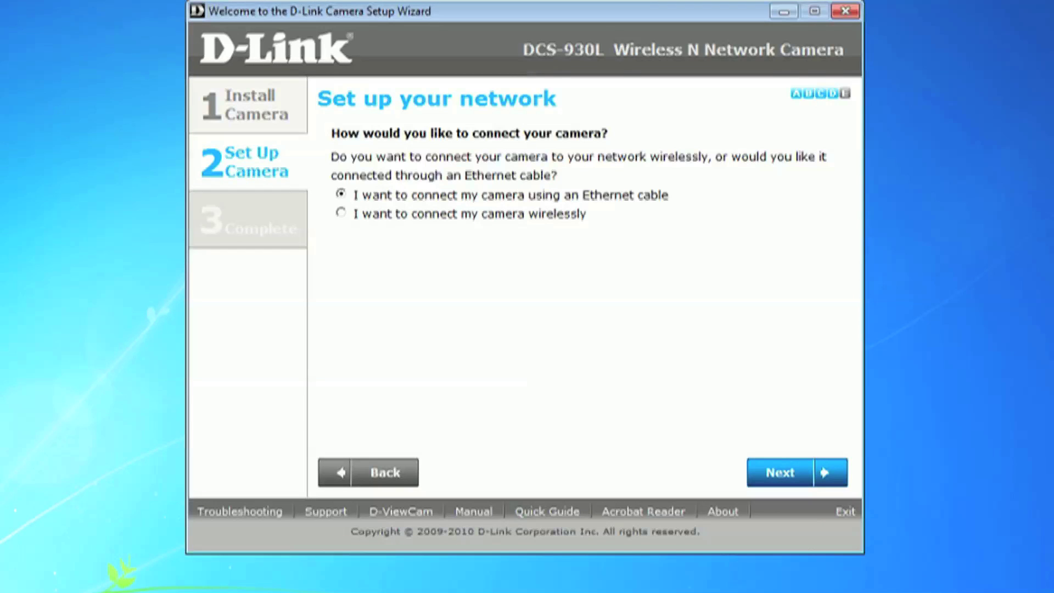
left_click(340, 213)
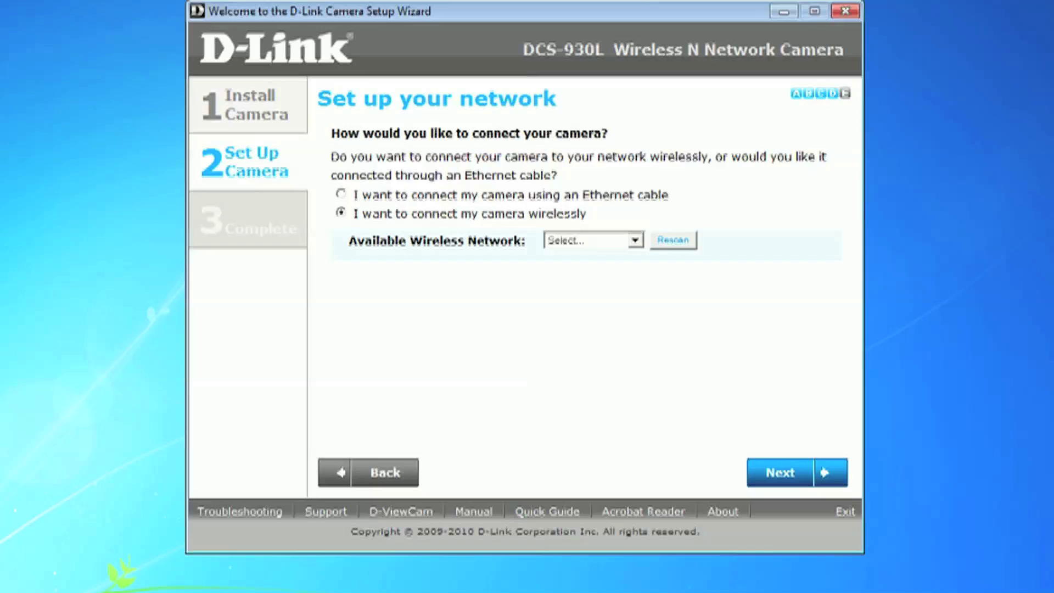
Select the dlink-825 network, enter its wireless key twice, and save the settings
key("alt+Down")
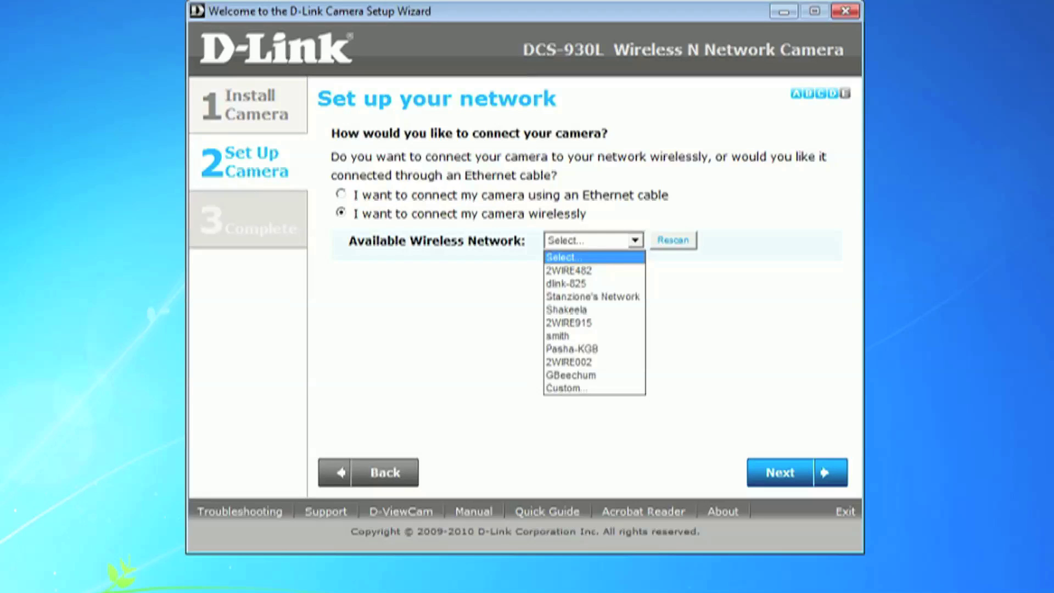
key("Down")
key("Down")
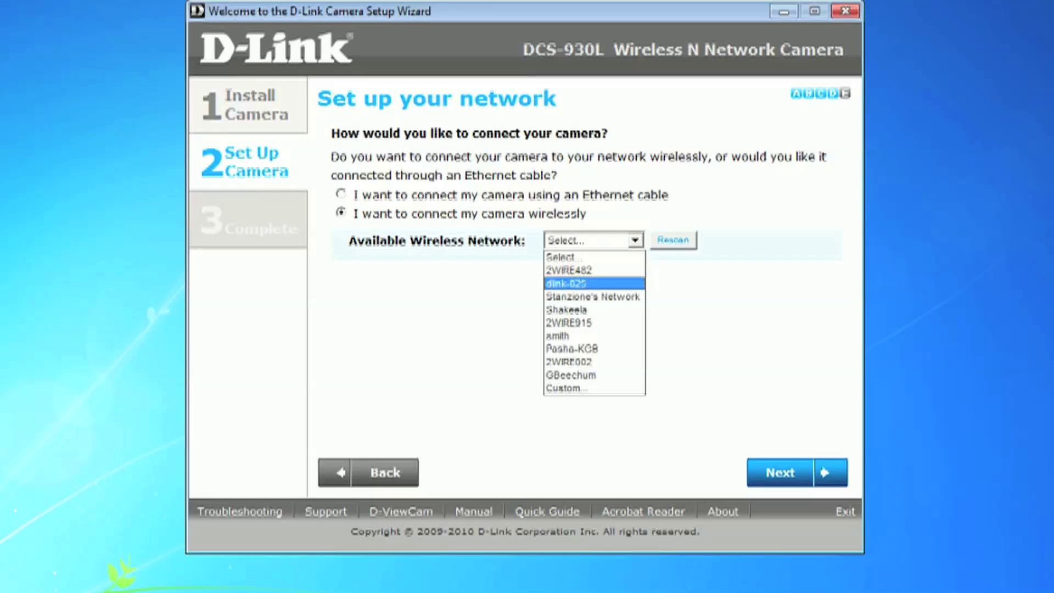
key("Return")
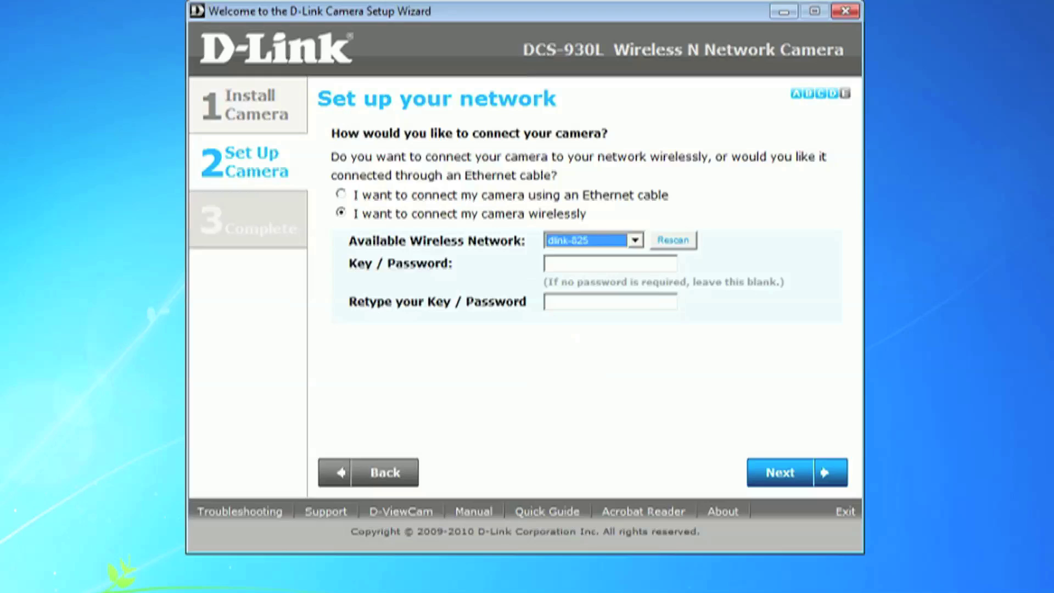
left_click(610, 264)
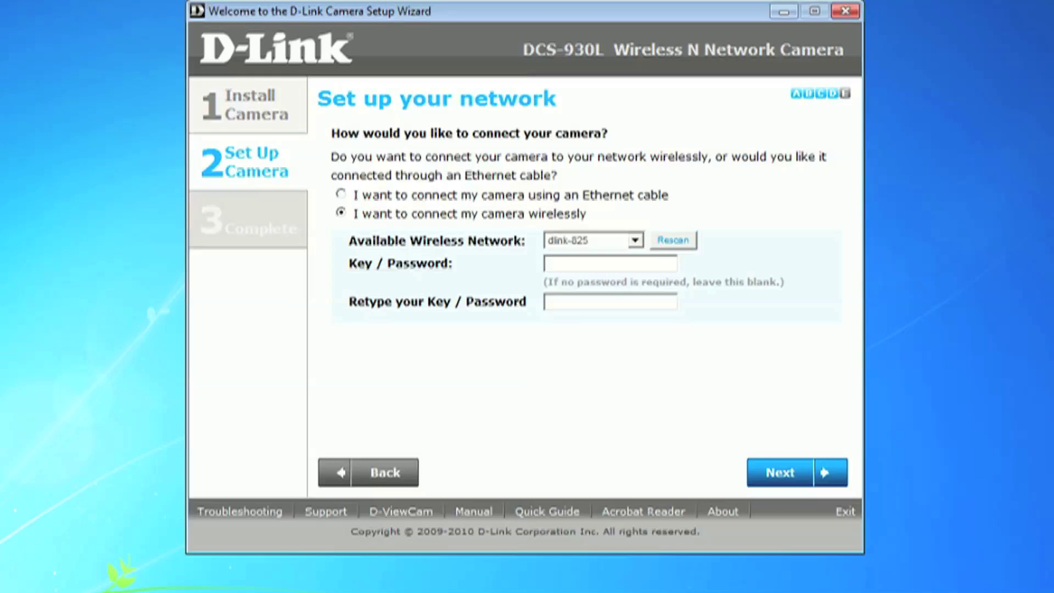
type("••••••••••")
left_click(549, 302)
type("••••••••")
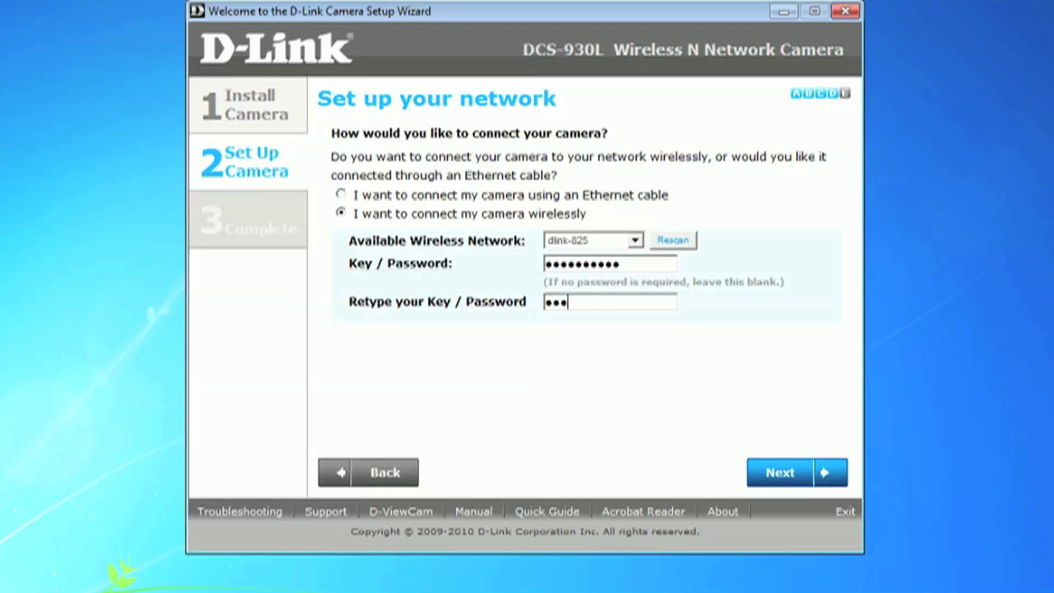
type("••")
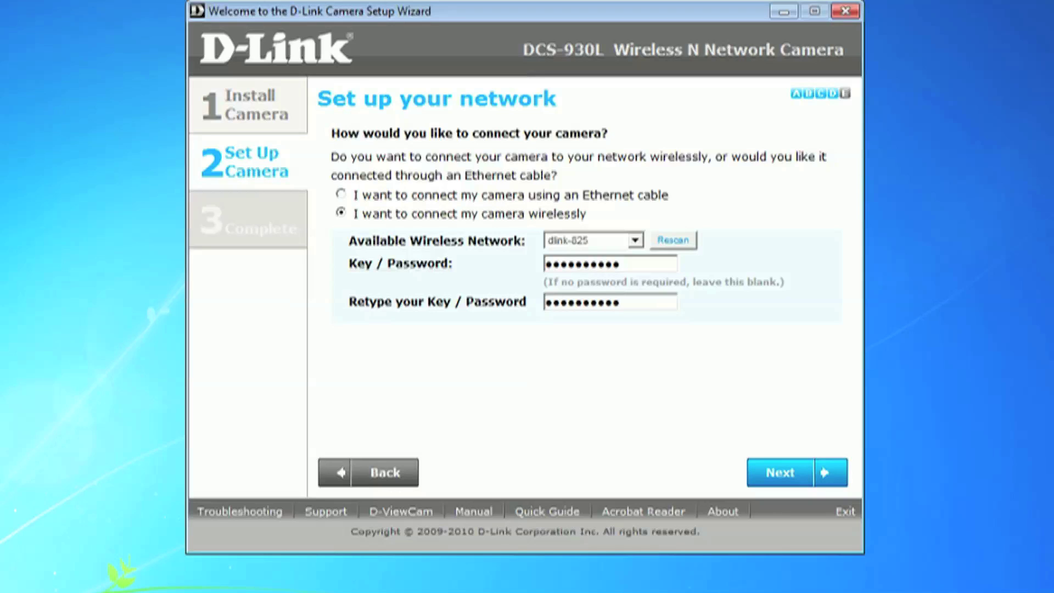
key("Return")
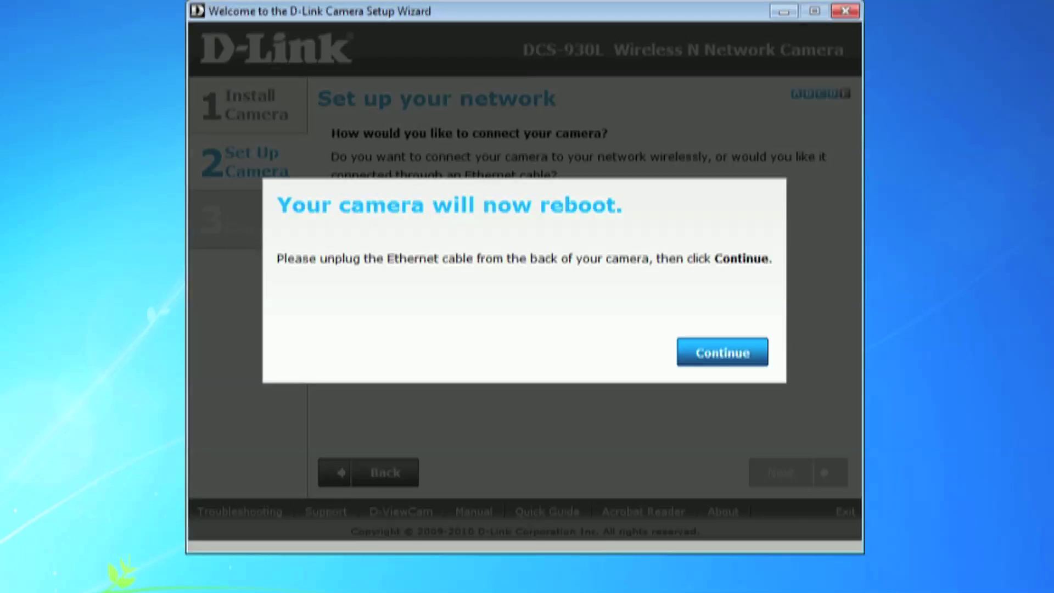
Continue past the reboot notice once the Ethernet cable is unplugged
key("Return")
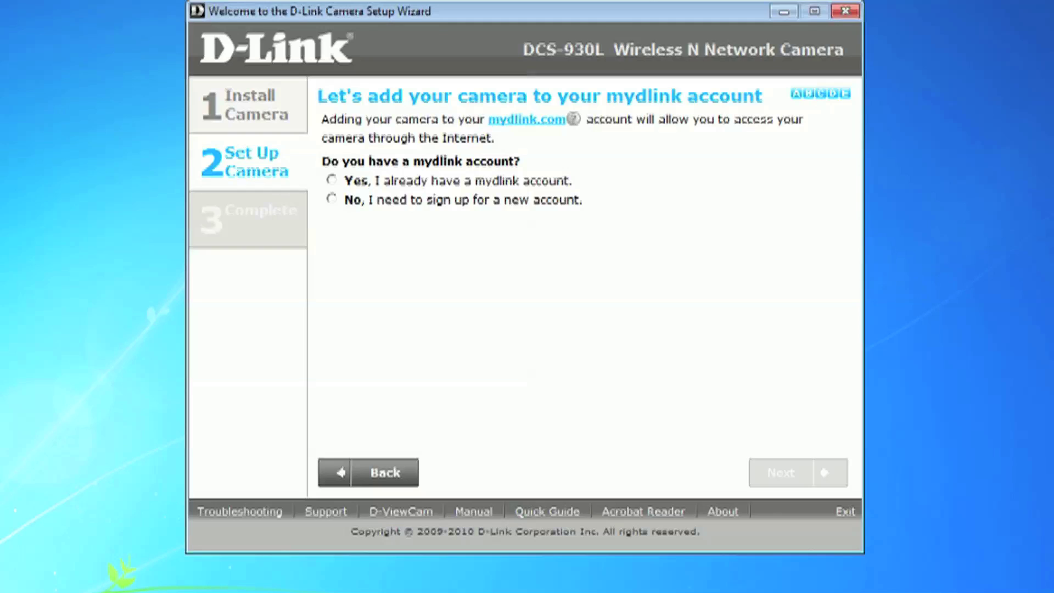
Choose to sign up, then enter the account e-mail and the password twice
left_click(331, 198)
left_click(510, 246)
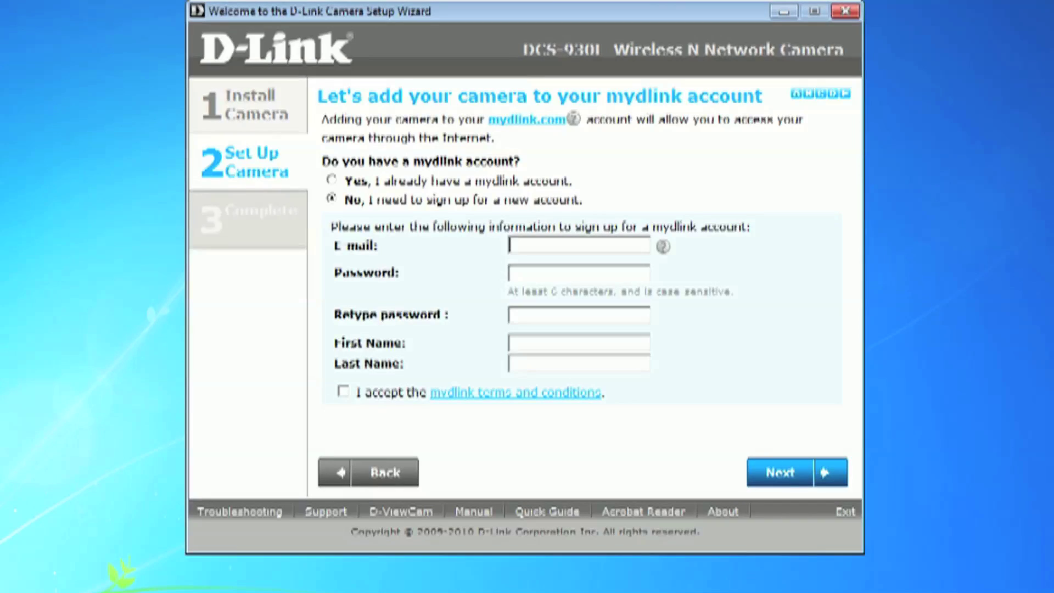
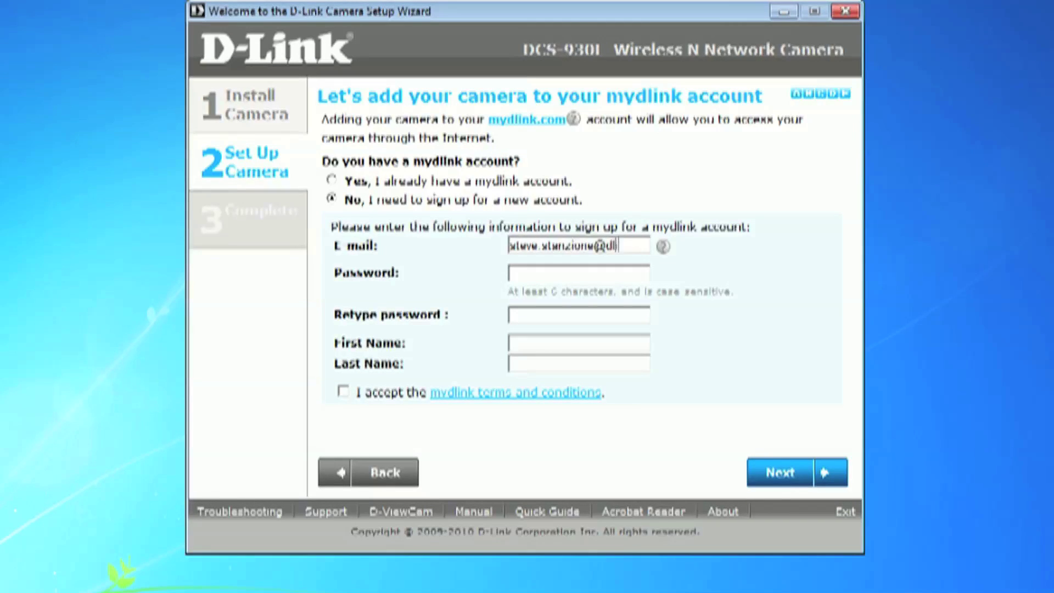
key("Tab")
type("*******")
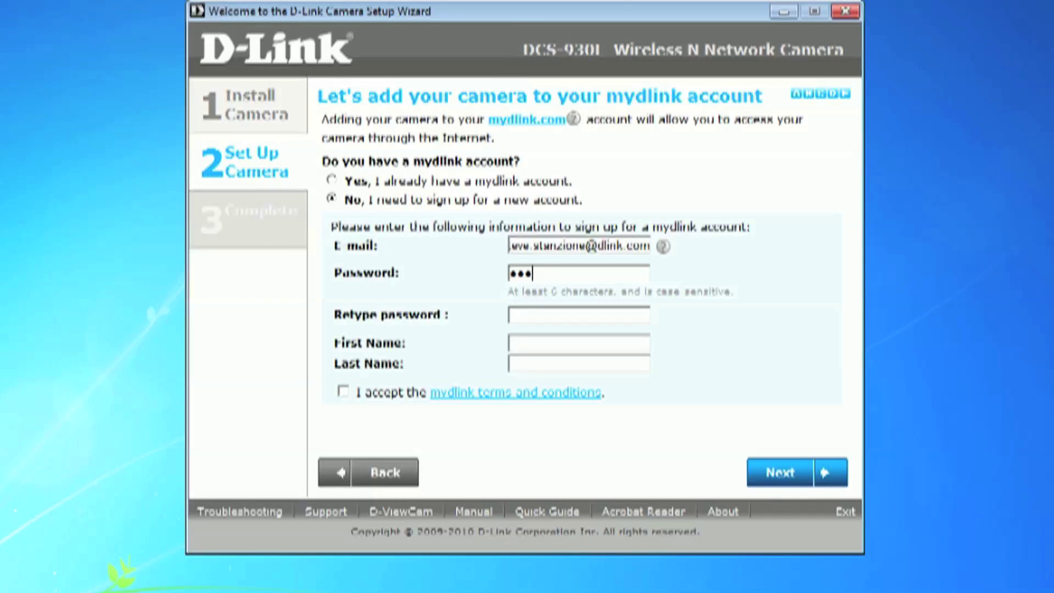
key("Tab")
type("*******")
Fill in the first and last name, submit the registration, and dismiss the verification notice
key("Tab")
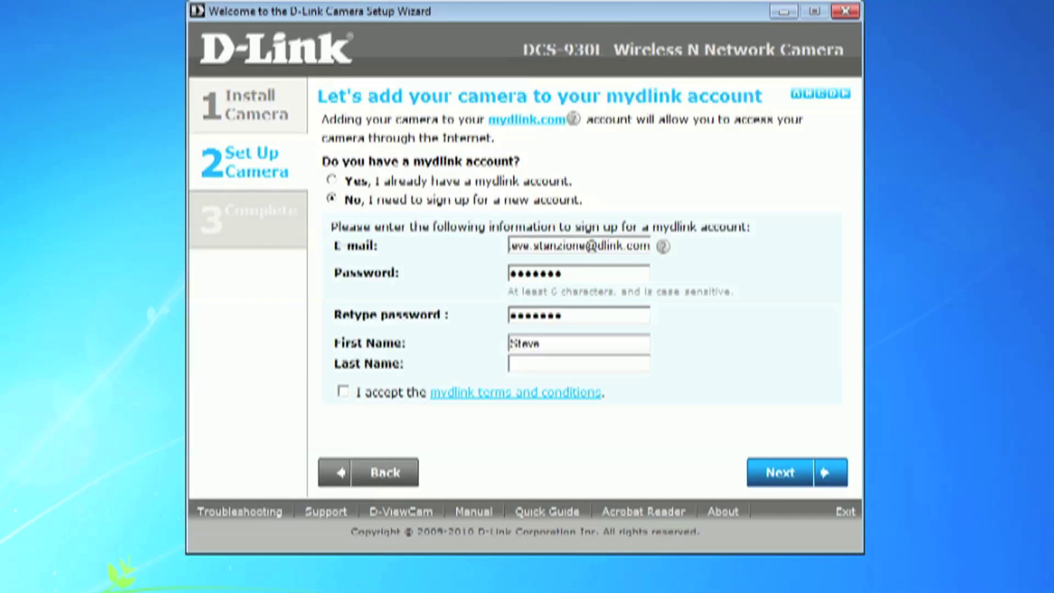
key("Tab")
key("Return")
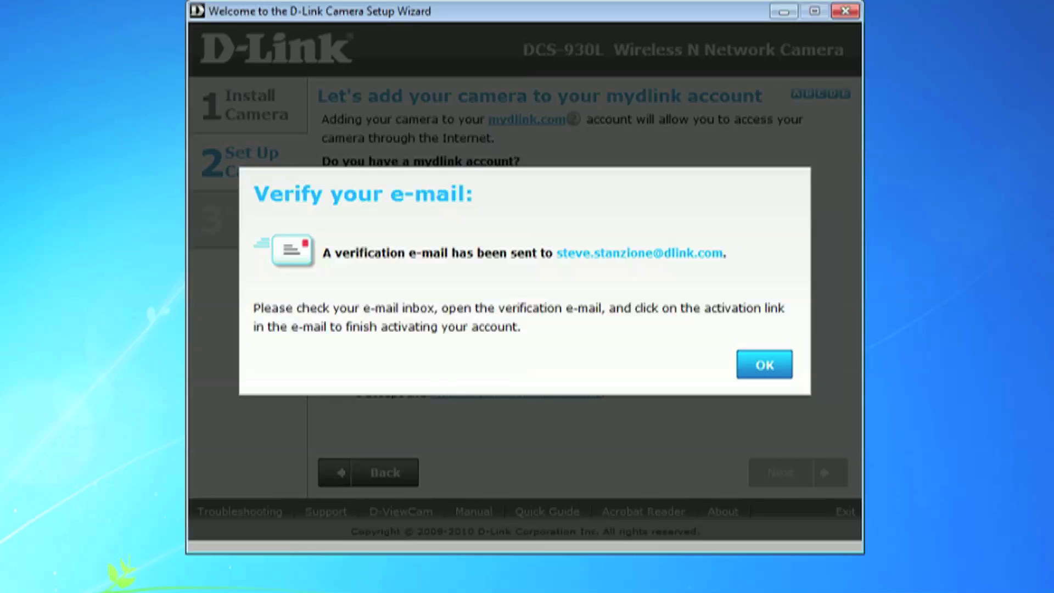
key("Return")
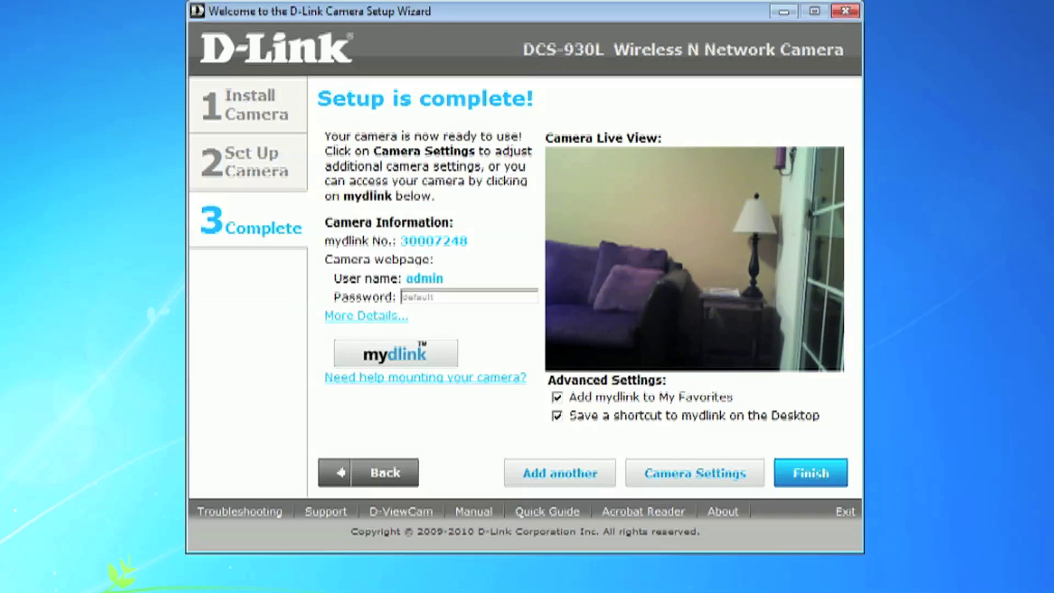
Finish setup on 'Setup is complete!' with the Advanced Settings boxes left ticked
key("Return")
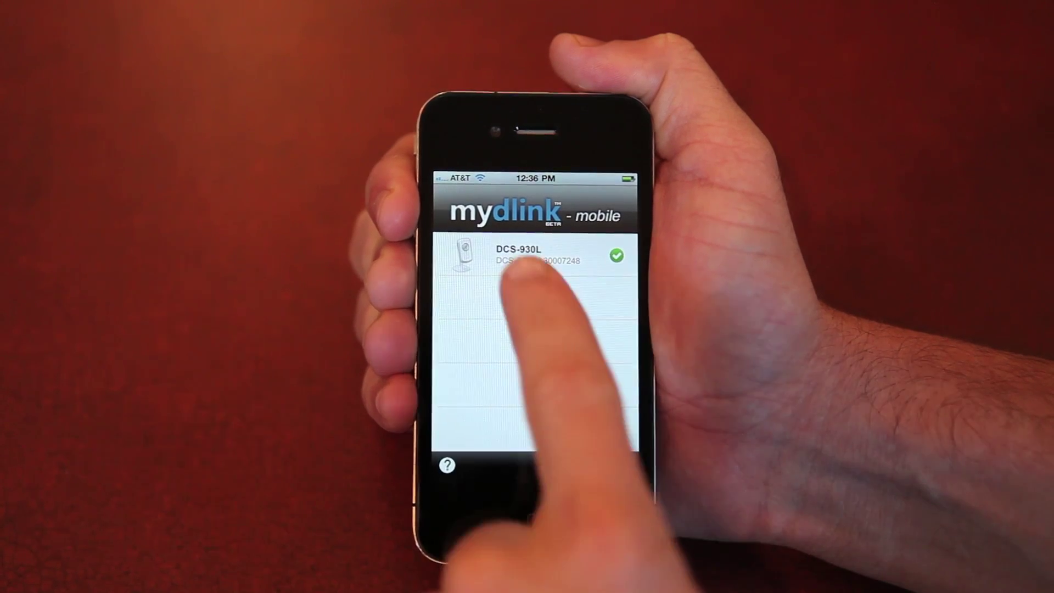
Open the DCS-930L entry in the camera list to view its live feed
left_click(519, 262)
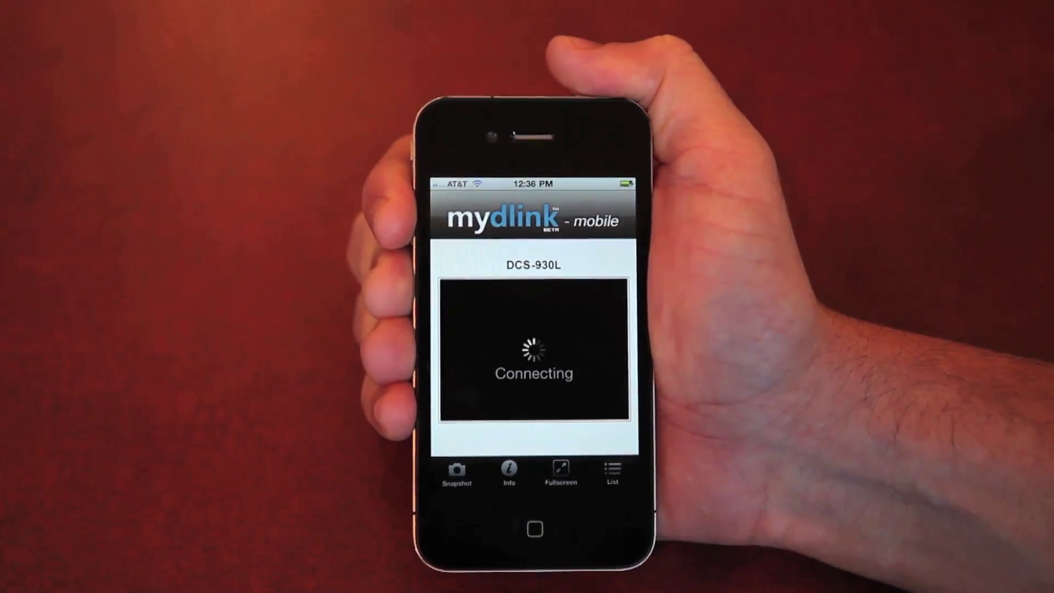